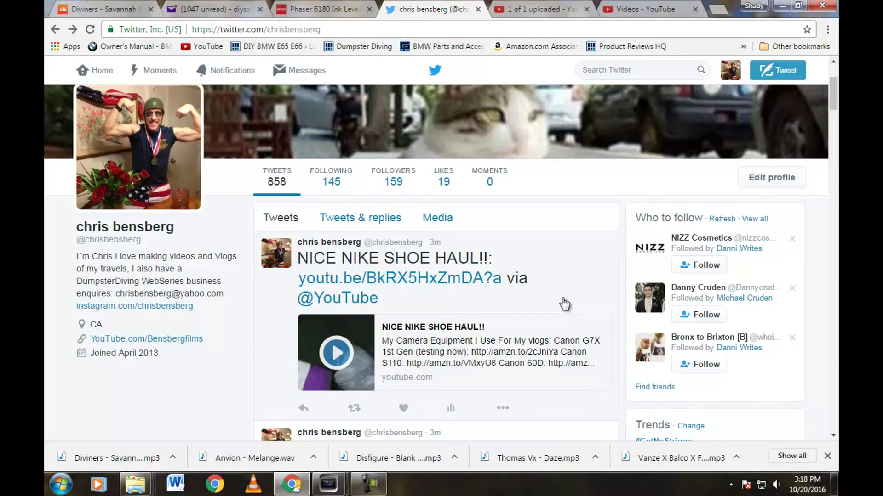
Review the auto-posted tweet's headline on the Twitter profile.
{"action": "scroll", "coordinate": [564, 304], "scroll_direction": "down", "scroll_amount": 1}
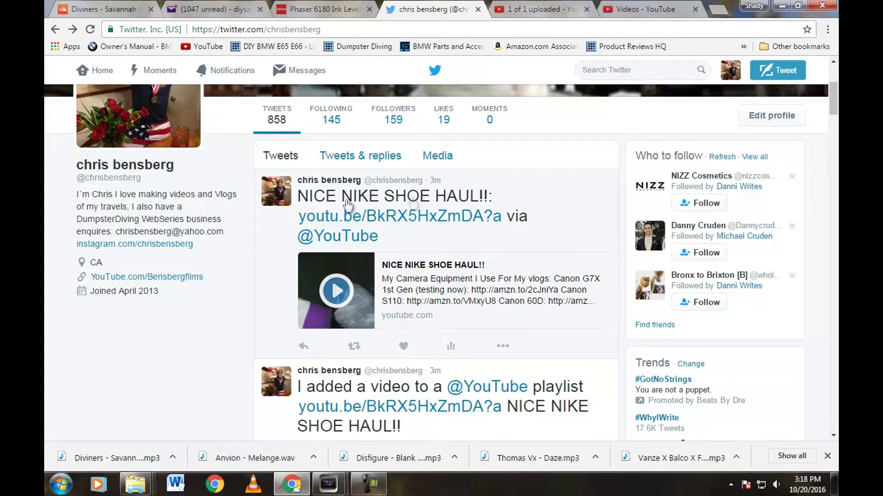
{"action": "left_click_drag", "start_coordinate": [297, 196], "coordinate": [497, 201]}
{"action": "left_click", "coordinate": [537, 199]}
{"action": "scroll", "coordinate": [280, 244], "scroll_direction": "down", "scroll_amount": 4}
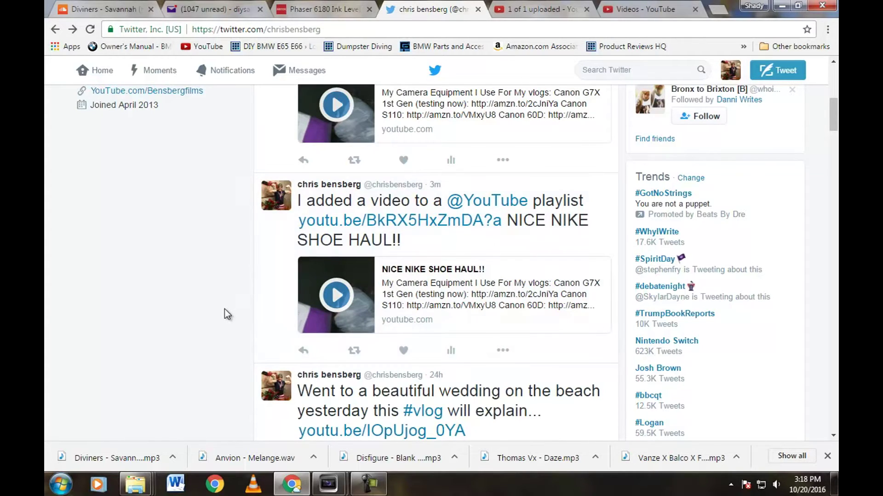
{"action": "scroll", "coordinate": [225, 309], "scroll_direction": "up", "scroll_amount": 4}
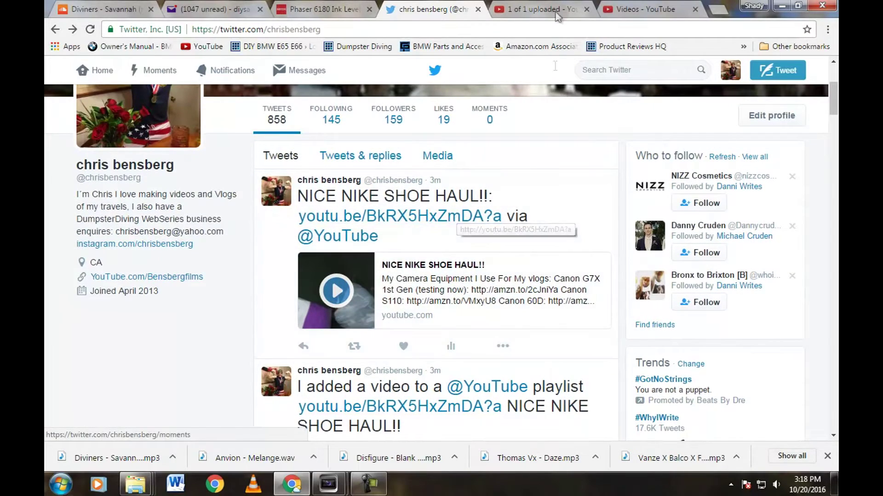
In YouTube, go to account settings and open Connected accounts.
{"action": "left_click", "coordinate": [641, 9]}
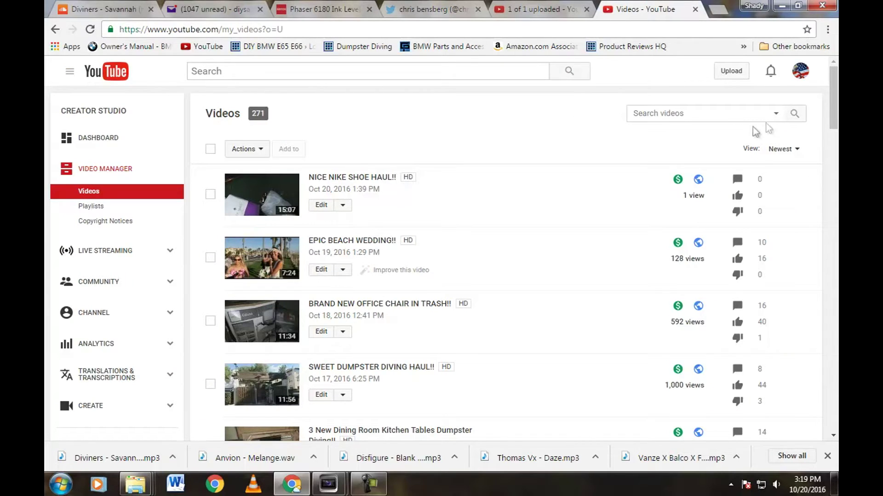
{"action": "left_click", "coordinate": [800, 73]}
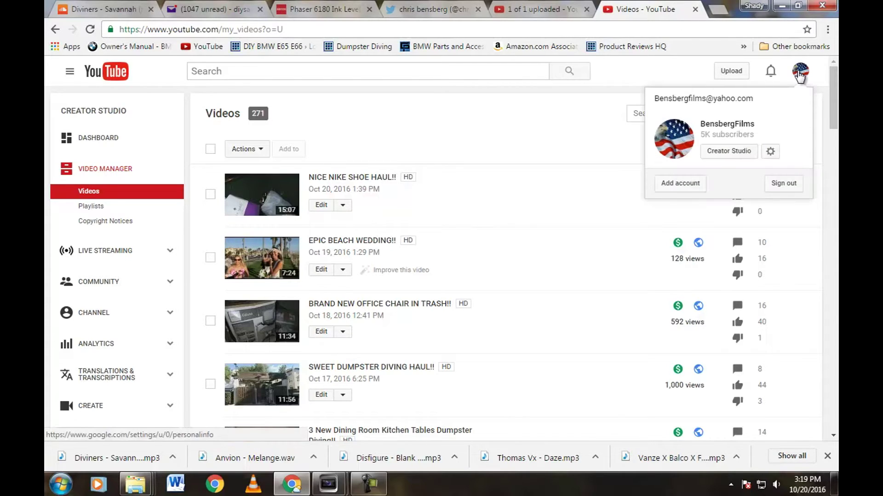
{"action": "left_click", "coordinate": [769, 152]}
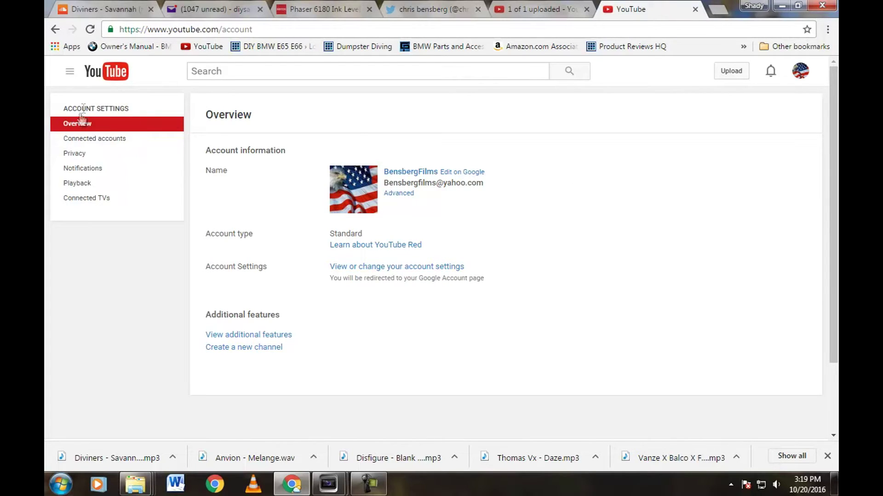
{"action": "left_click", "coordinate": [80, 141]}
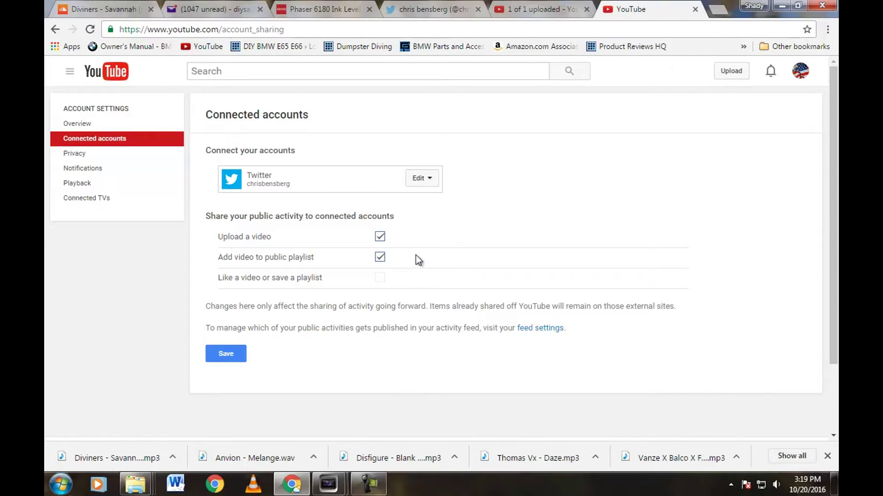
Uncheck Twitter sharing for 'Upload a video' and 'Add video to public playlist'.
{"action": "left_click", "coordinate": [379, 258]}
{"action": "left_click", "coordinate": [379, 237]}
{"action": "left_click", "coordinate": [434, 180]}
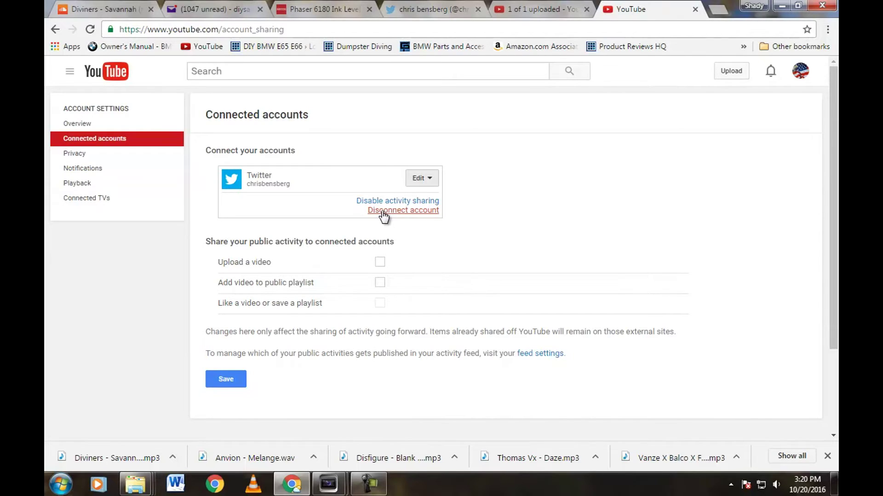
Disconnect the Twitter account, then reconnect it by authorizing the app.
{"action": "left_click", "coordinate": [413, 212]}
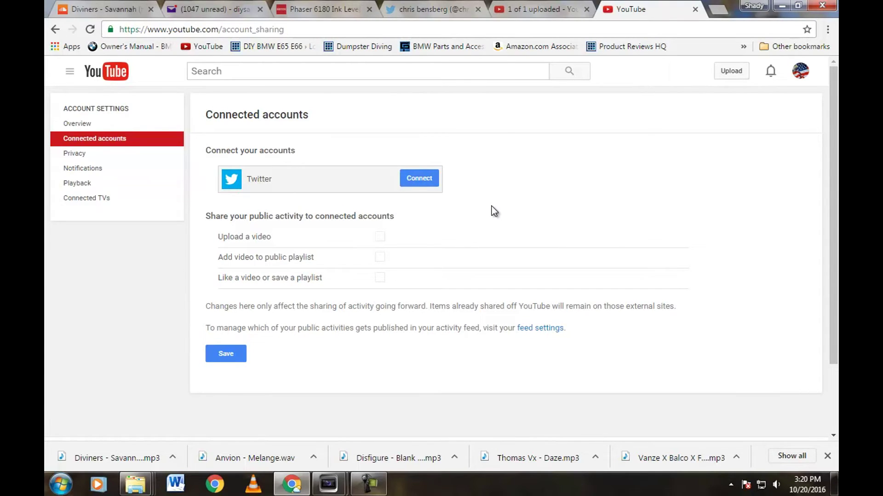
{"action": "left_click", "coordinate": [420, 178]}
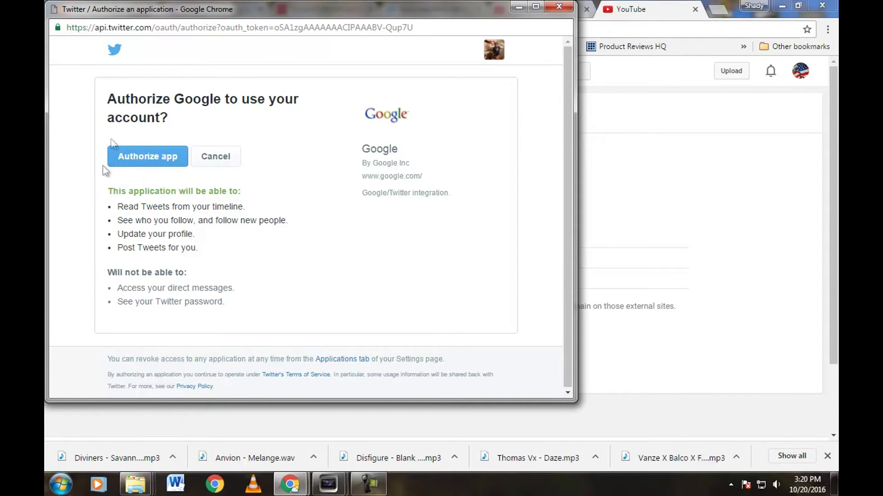
{"action": "left_click", "coordinate": [132, 159]}
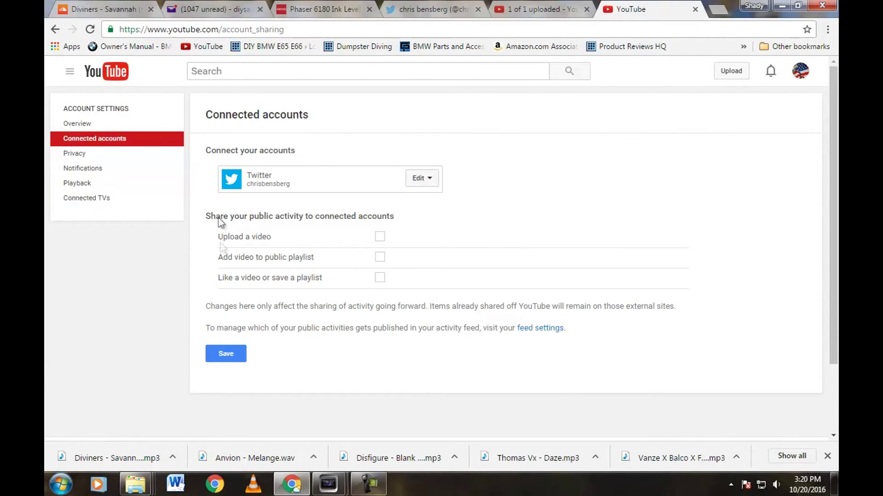
Save the Twitter connection with upload and playlist sharing left unchecked.
{"action": "left_click", "coordinate": [380, 237]}
{"action": "left_click", "coordinate": [380, 258]}
{"action": "left_click", "coordinate": [381, 258]}
{"action": "left_click", "coordinate": [379, 238]}
{"action": "left_click", "coordinate": [232, 355]}
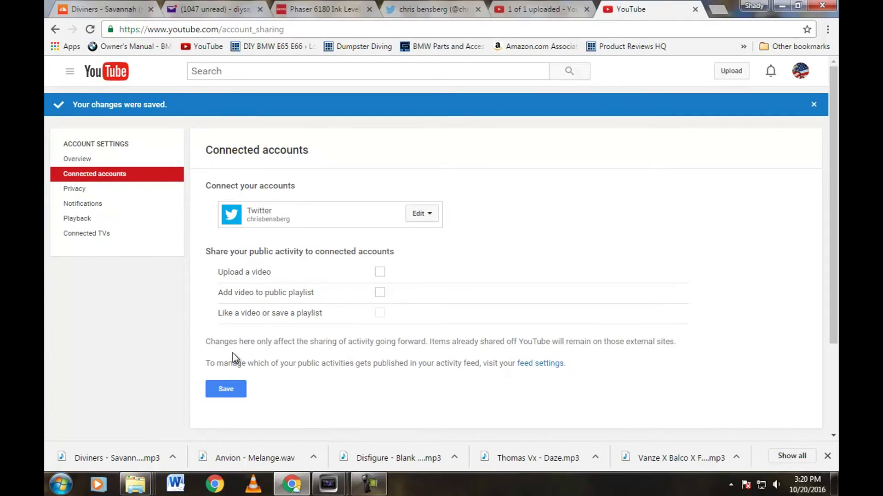
{"action": "key", "text": "ctrl+shift+Tab"}
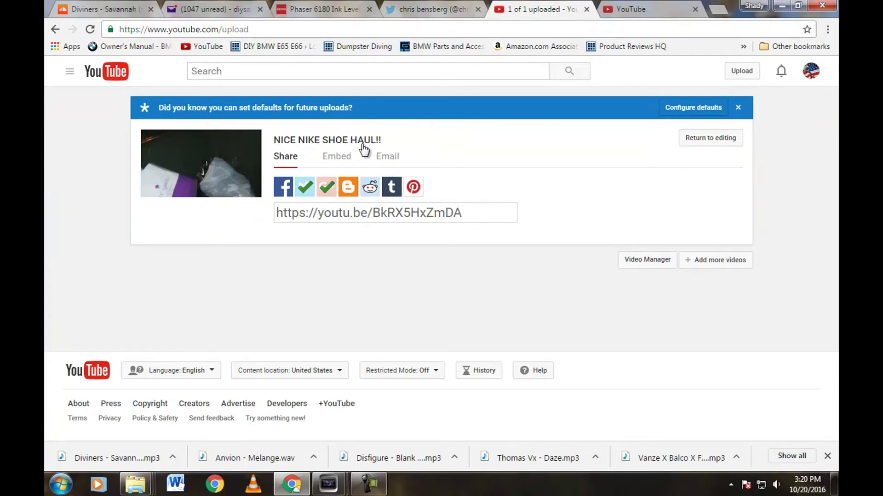
On the Twitter profile, delete the auto-posted playlist tweet.
{"action": "left_click", "coordinate": [409, 10]}
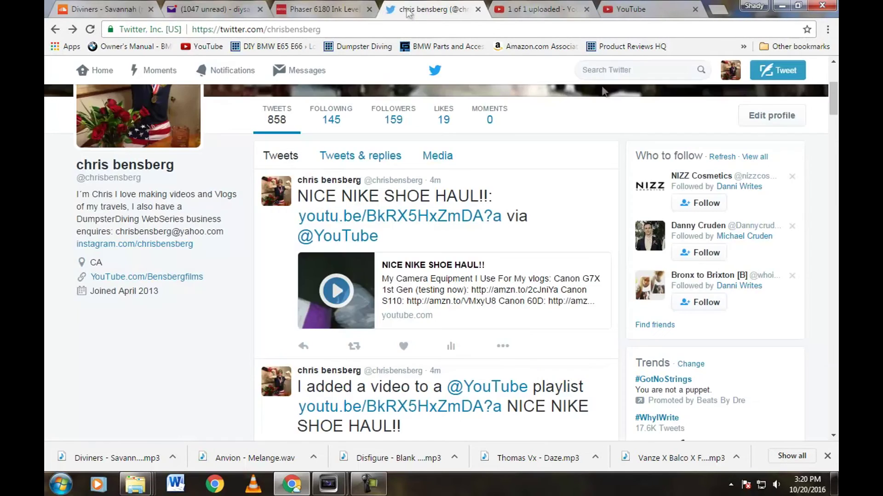
{"action": "scroll", "coordinate": [550, 257], "scroll_direction": "down", "scroll_amount": 5}
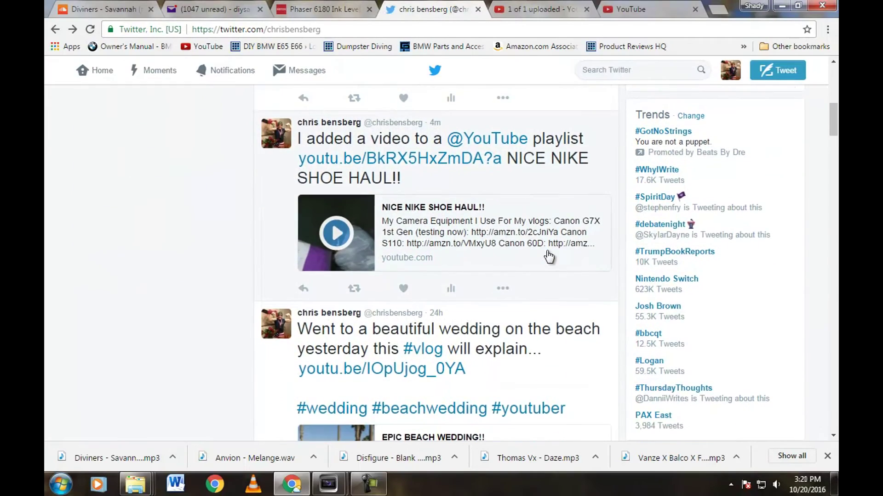
{"action": "left_click", "coordinate": [503, 288]}
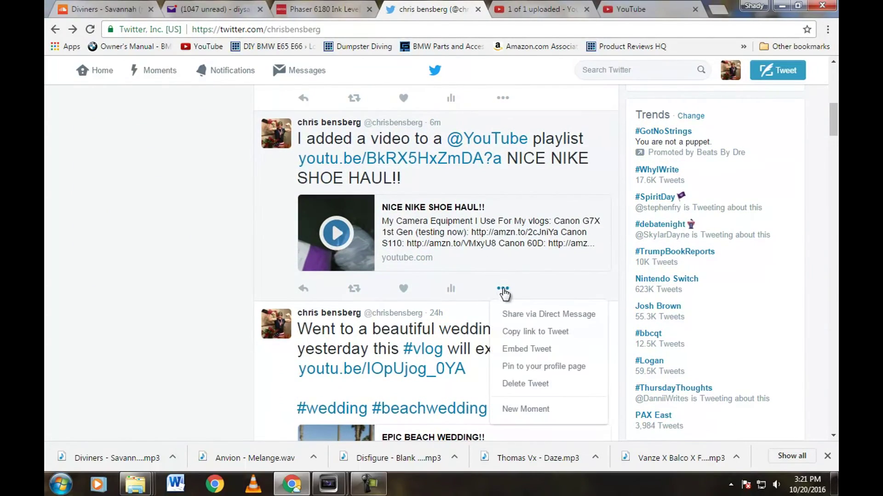
{"action": "left_click", "coordinate": [529, 382]}
{"action": "left_click", "coordinate": [570, 286]}
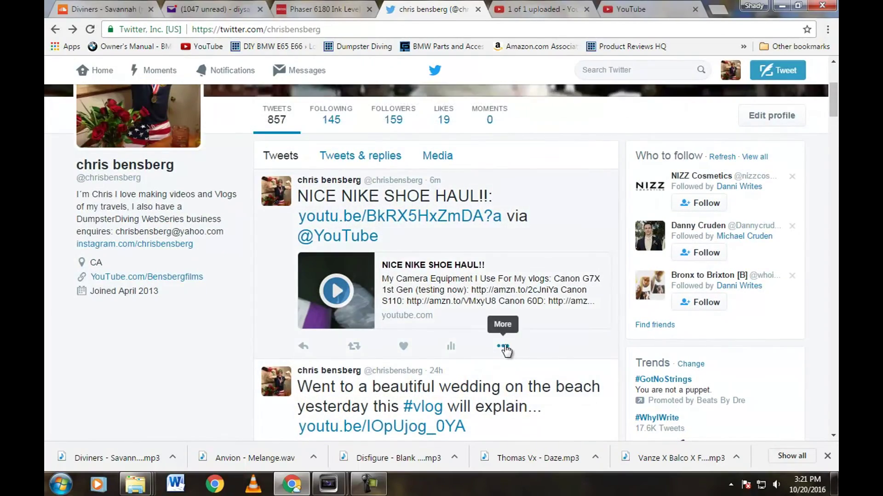
Delete the other NICE NIKE SHOE HAUL!! tweet and return to YouTube's Connected accounts.
{"action": "left_click", "coordinate": [504, 346]}
{"action": "left_click", "coordinate": [511, 406]}
{"action": "left_click", "coordinate": [569, 285]}
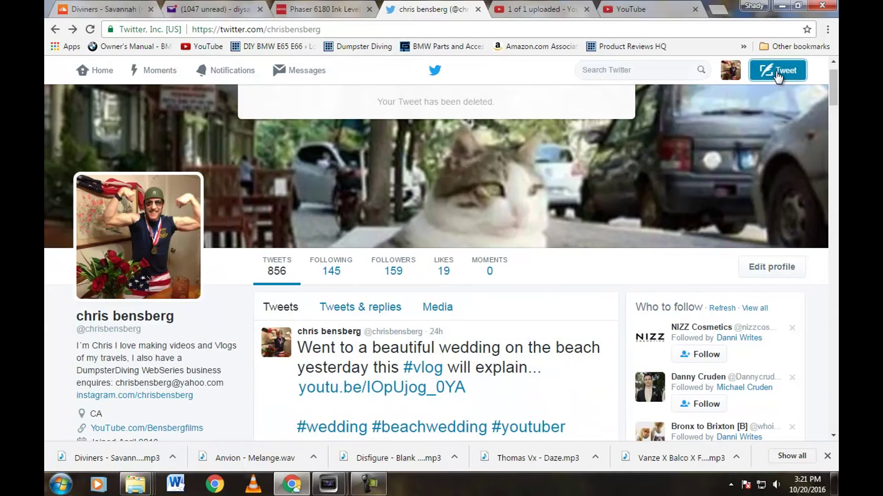
{"action": "left_click", "coordinate": [777, 70]}
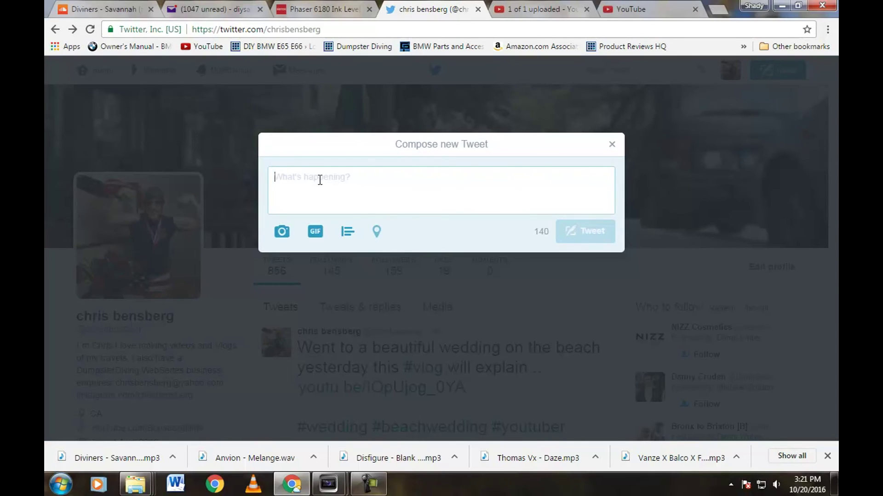
{"action": "left_click", "coordinate": [540, 9]}
{"action": "left_click", "coordinate": [628, 8]}
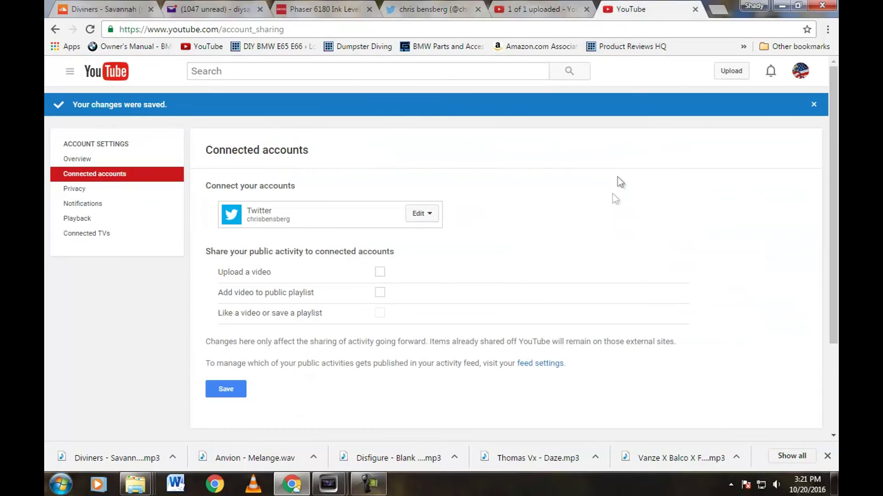
{"action": "left_click", "coordinate": [801, 71]}
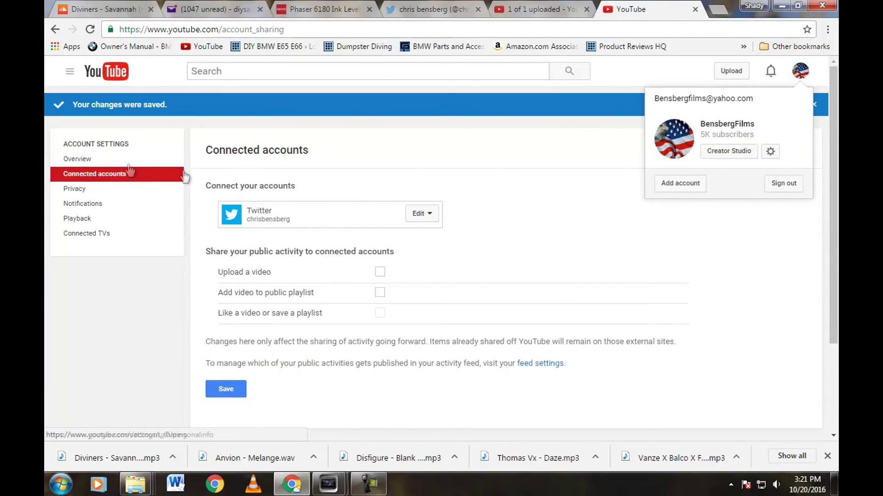
{"action": "left_click", "coordinate": [76, 174]}
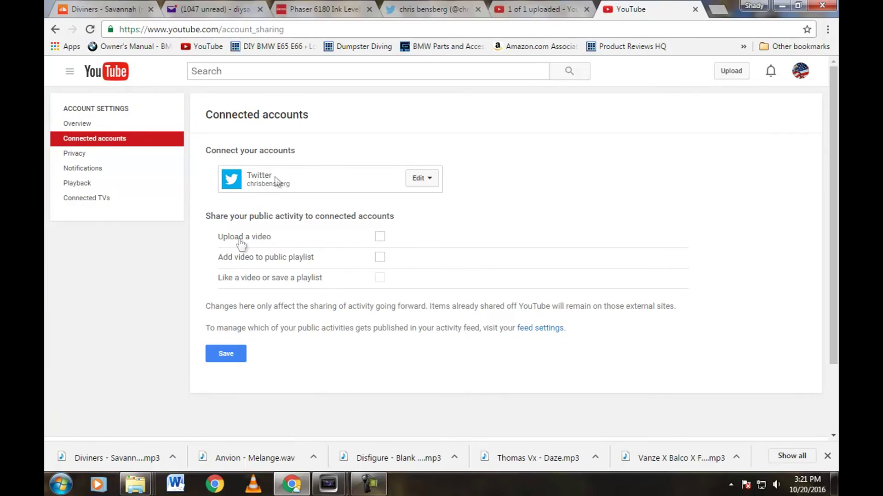
{"action": "left_click", "coordinate": [228, 359]}
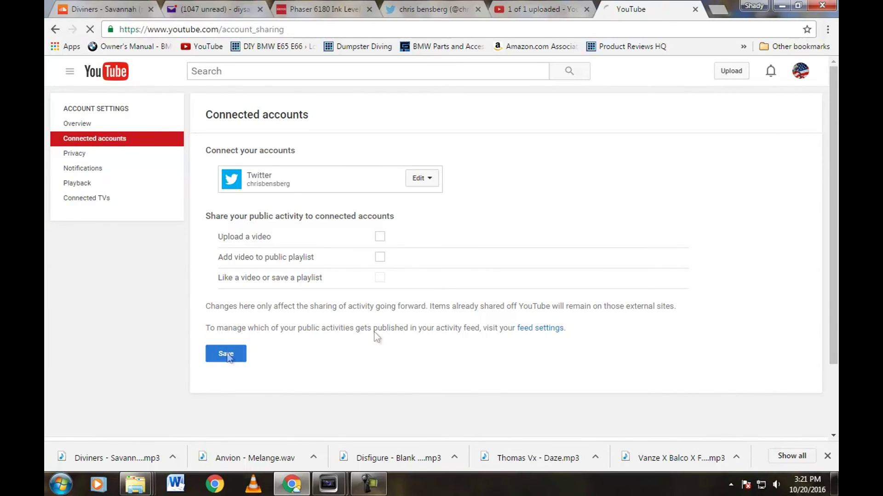